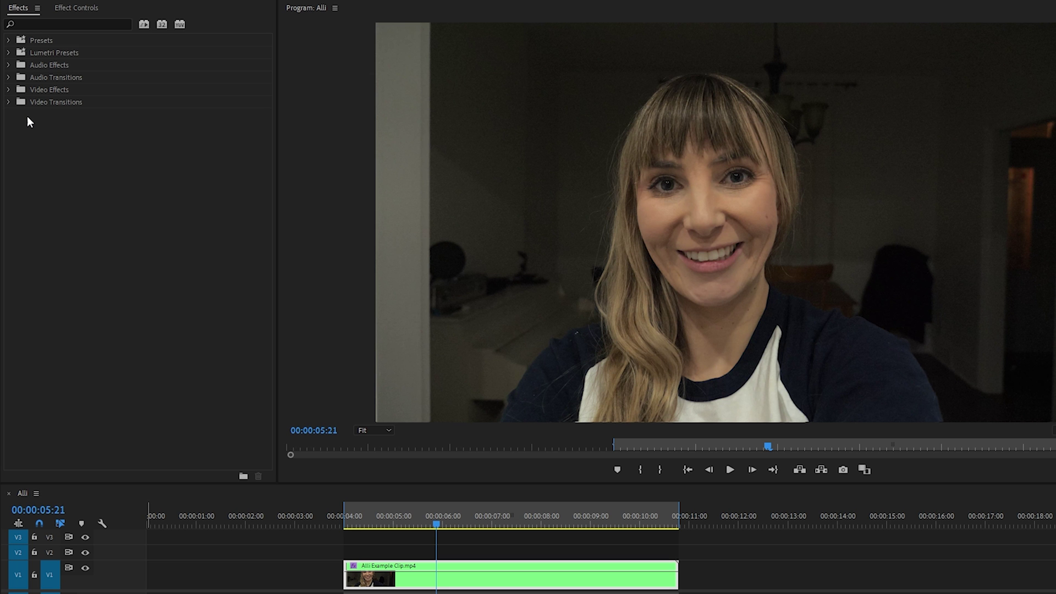
Open the Program monitor zoom-level dropdown, currently set to Fit
click(16, 22)
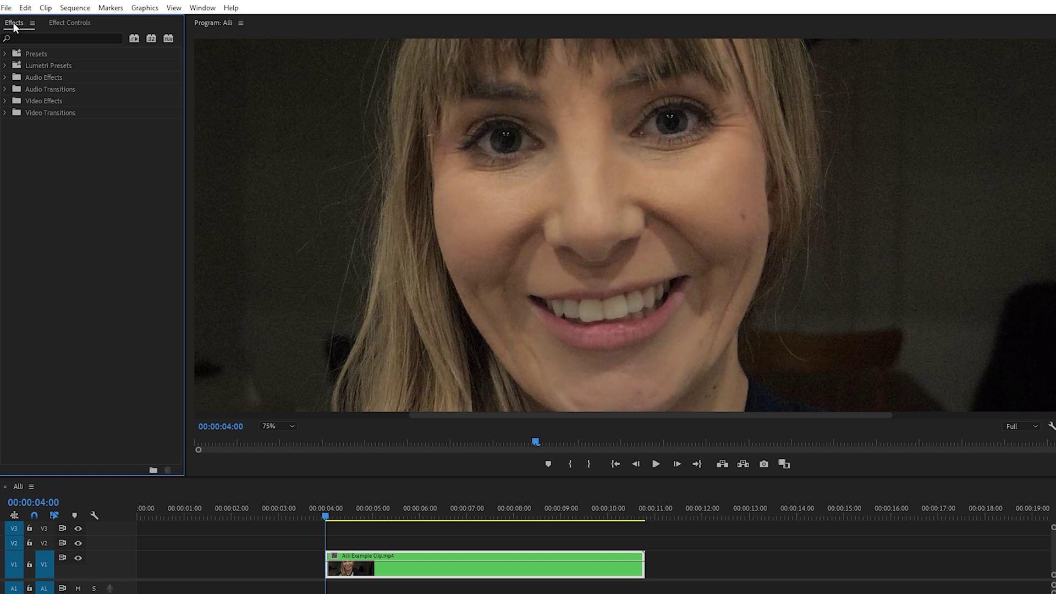
Search the Effects panel for 'VR De-noise'
click(33, 39)
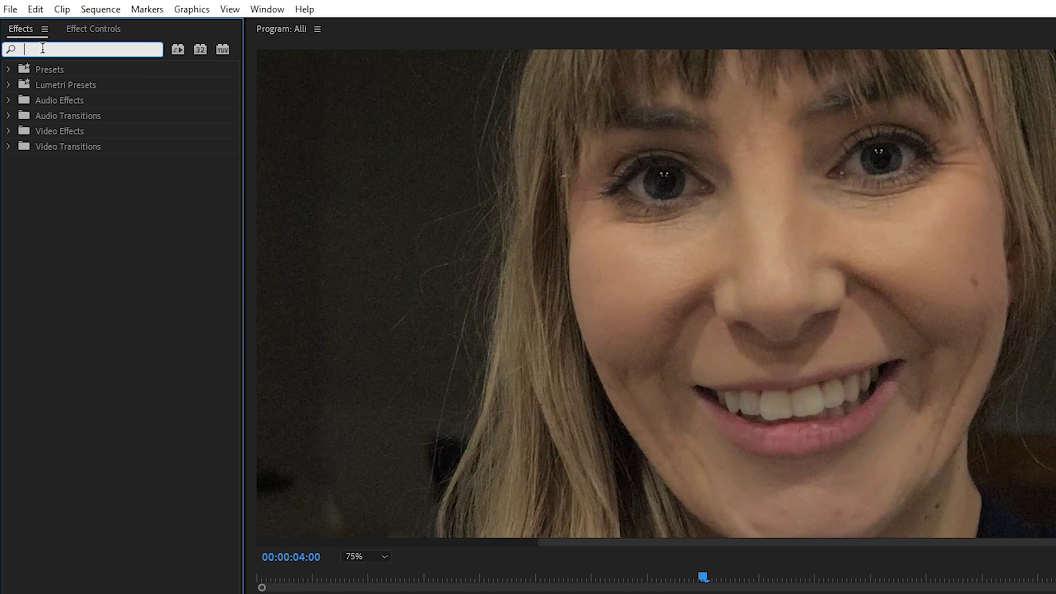
text(VR)
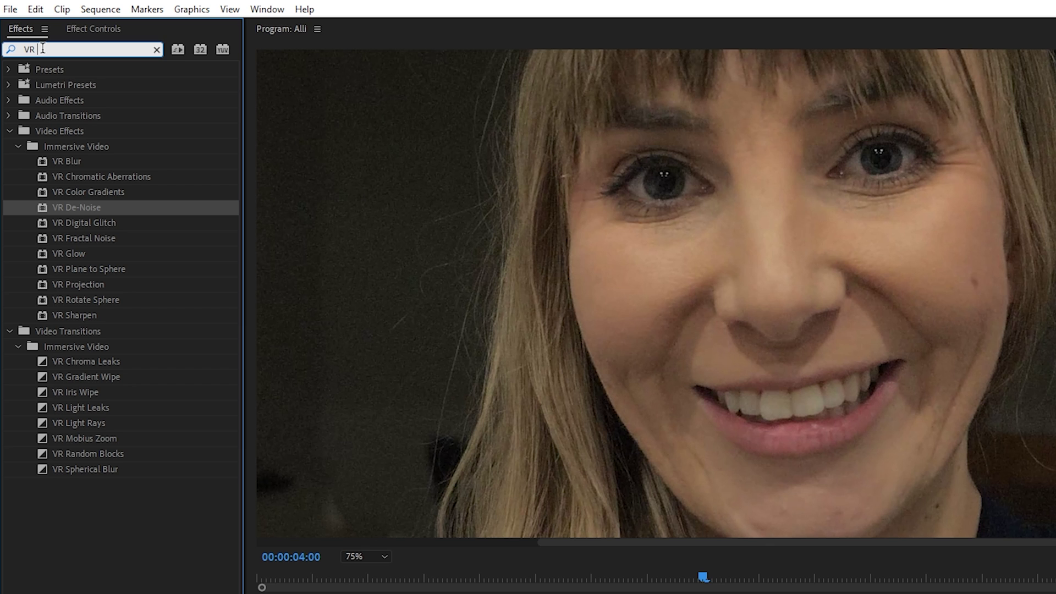
text(De-noise)
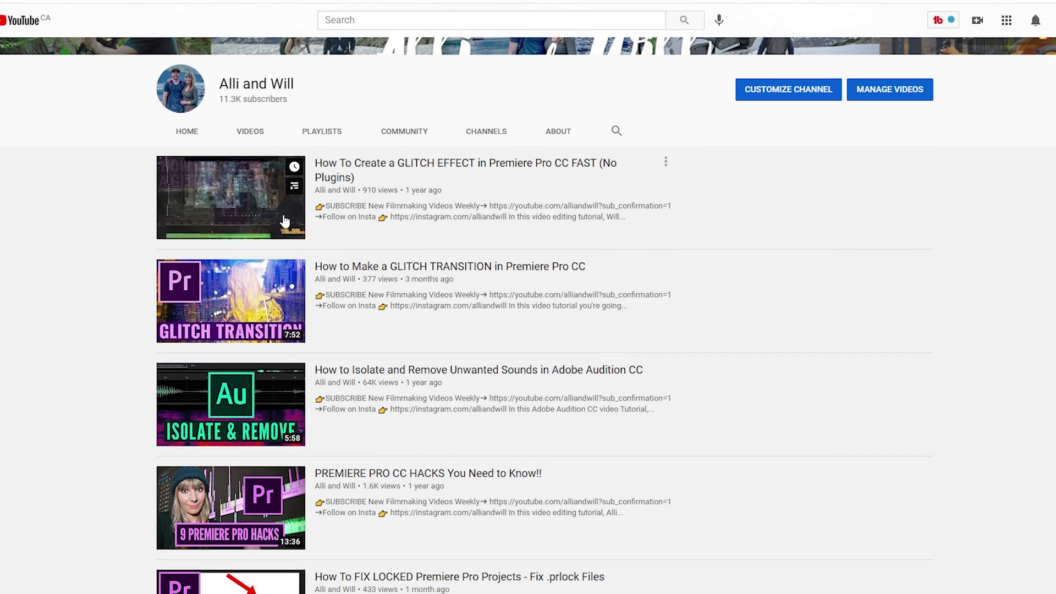
Play the glitch effect tutorial, the first thumbnail on the channel's Videos tab
click(231, 196)
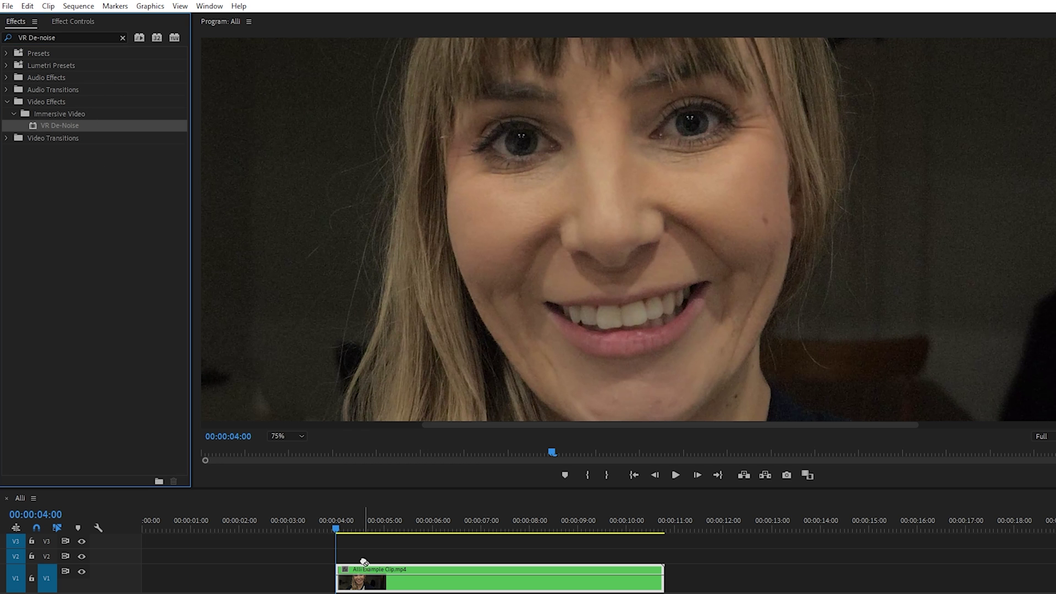
Apply VR De-Noise to the talking-head clip at noise level 0.08, then bypass it to compare
drag(51, 126, 495, 578)
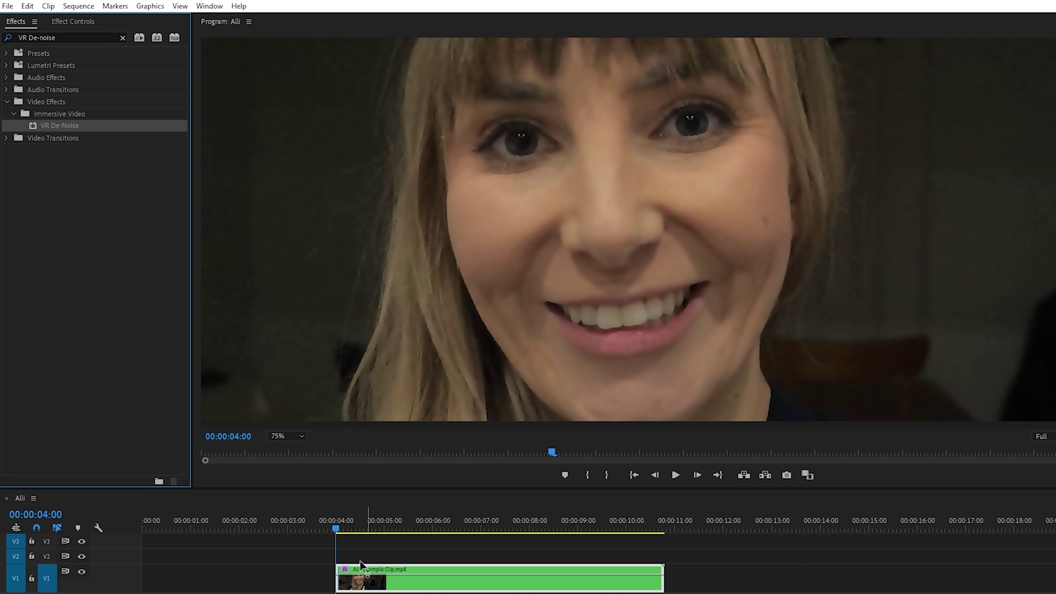
click(71, 21)
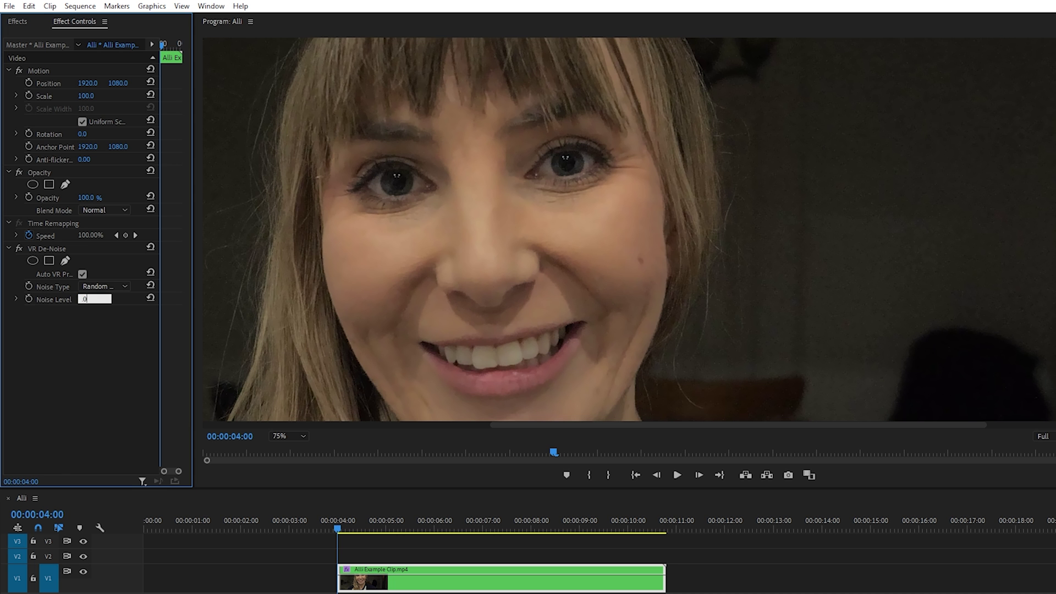
text(8)
key(Return)
click(19, 248)
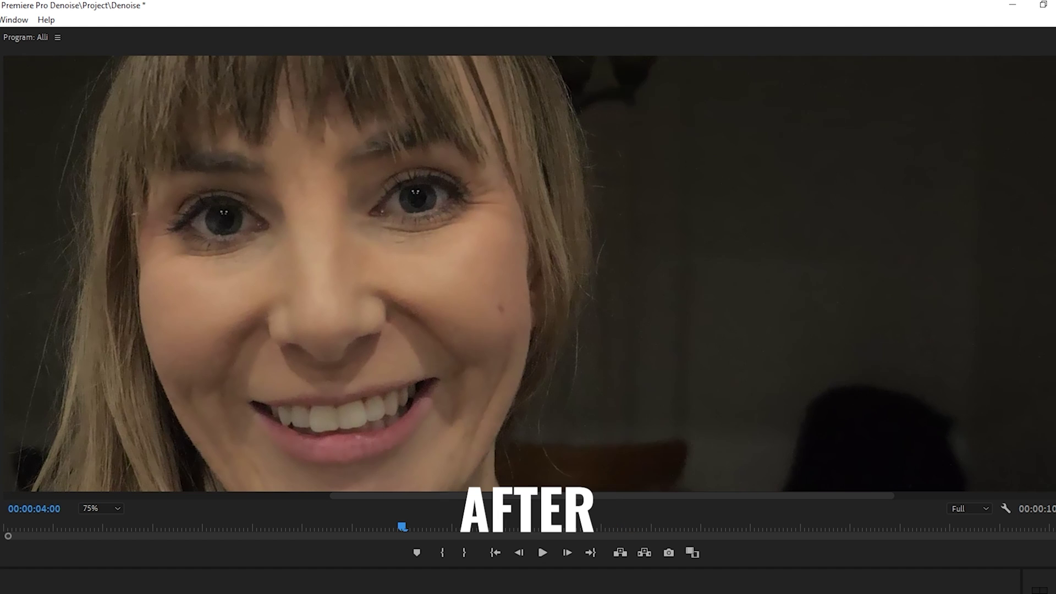
key(space)
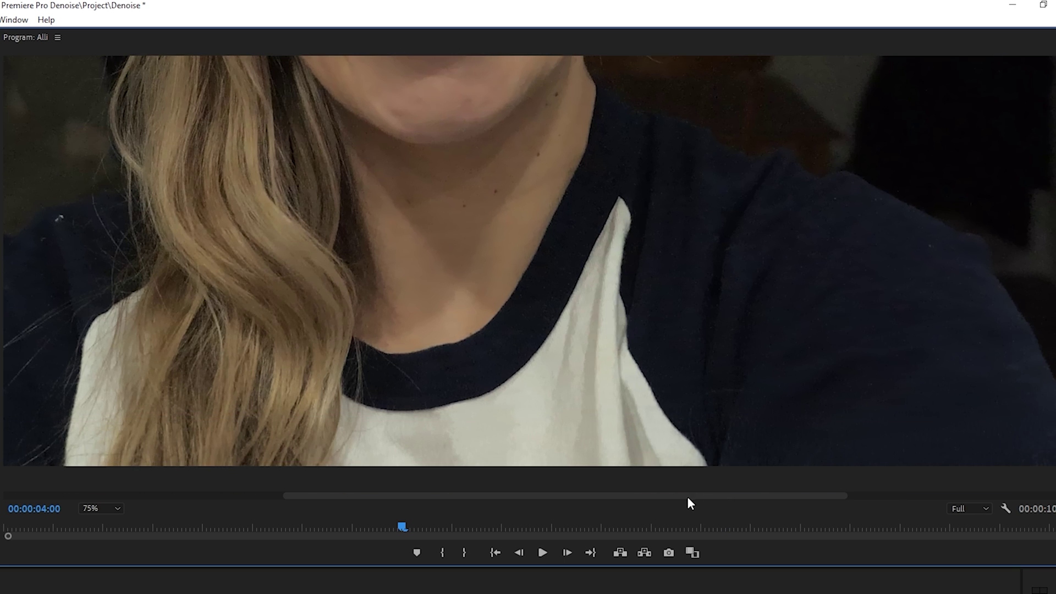
drag(687, 496, 428, 492)
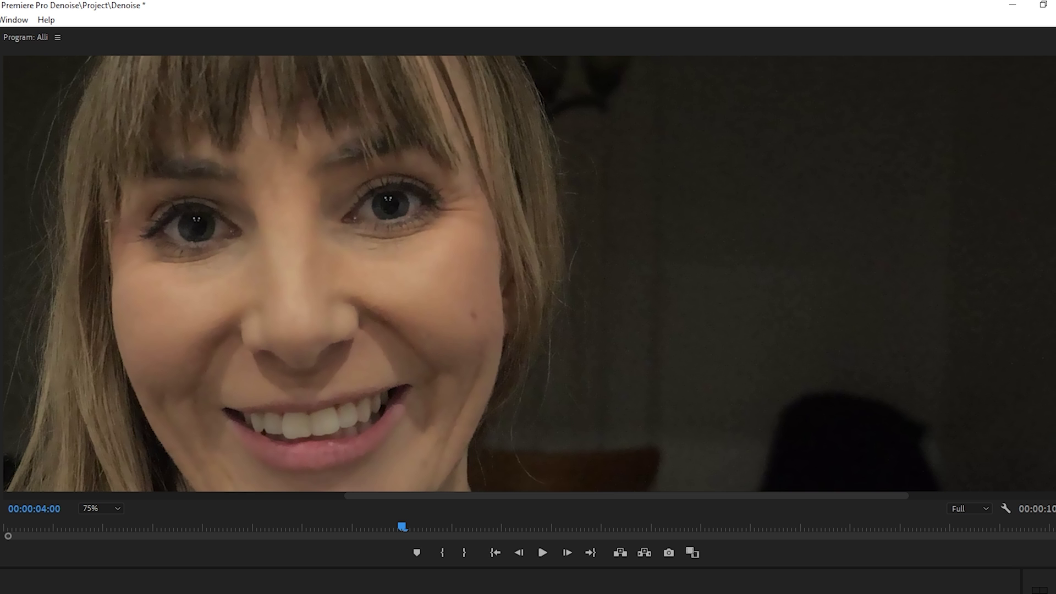
Fit the frame in the monitor and drag a VR De-Noise ellipse mask over her face
click(97, 509)
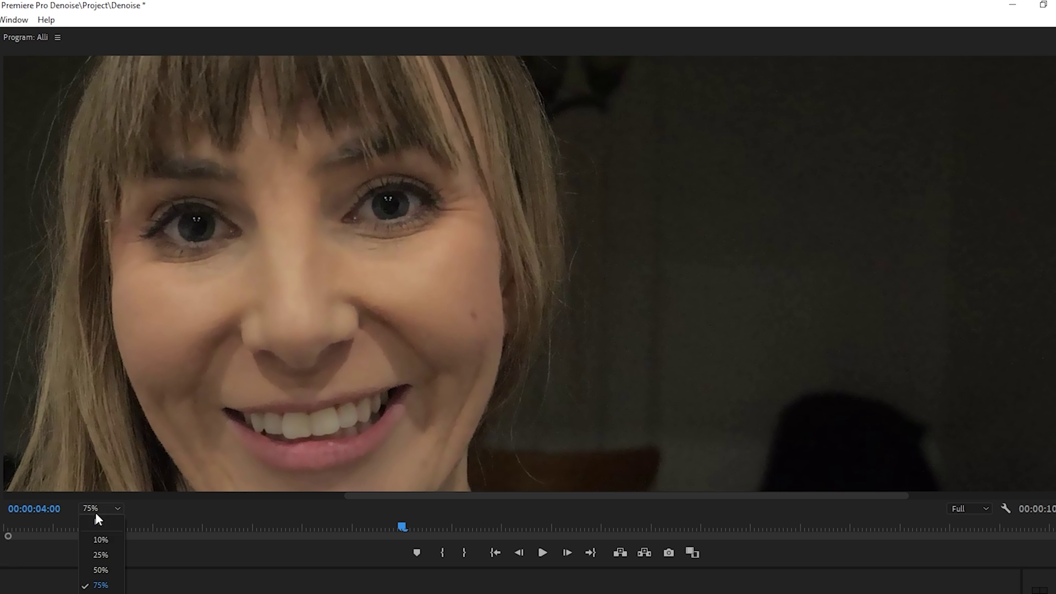
click(92, 519)
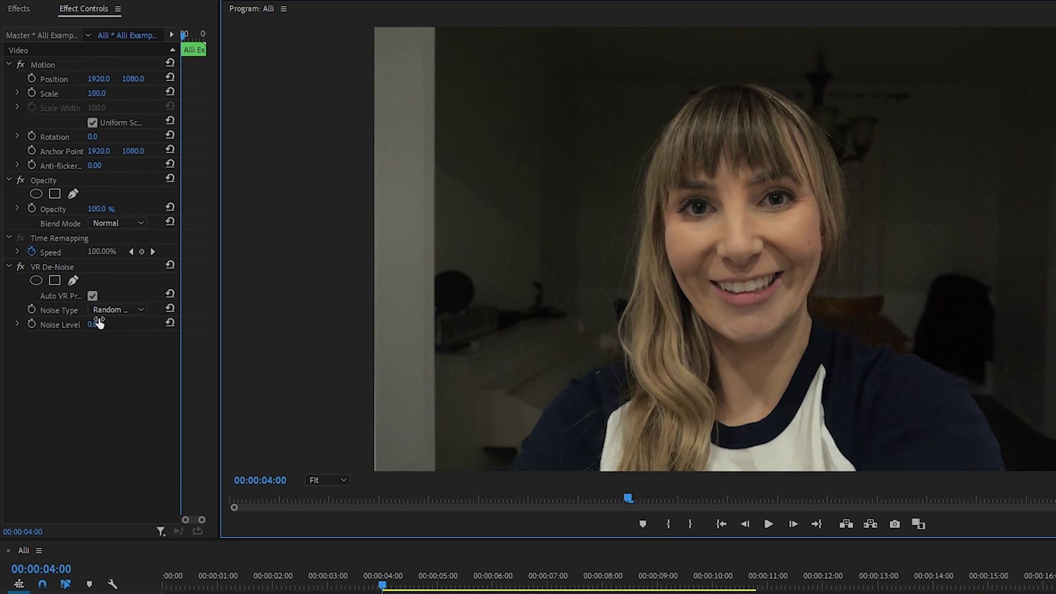
click(36, 280)
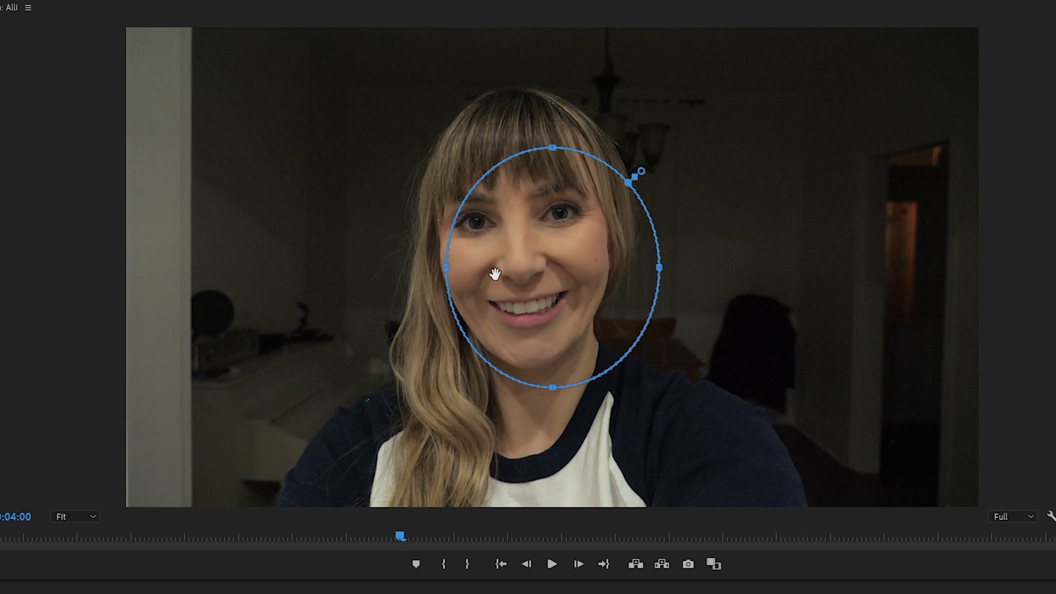
drag(495, 273, 435, 253)
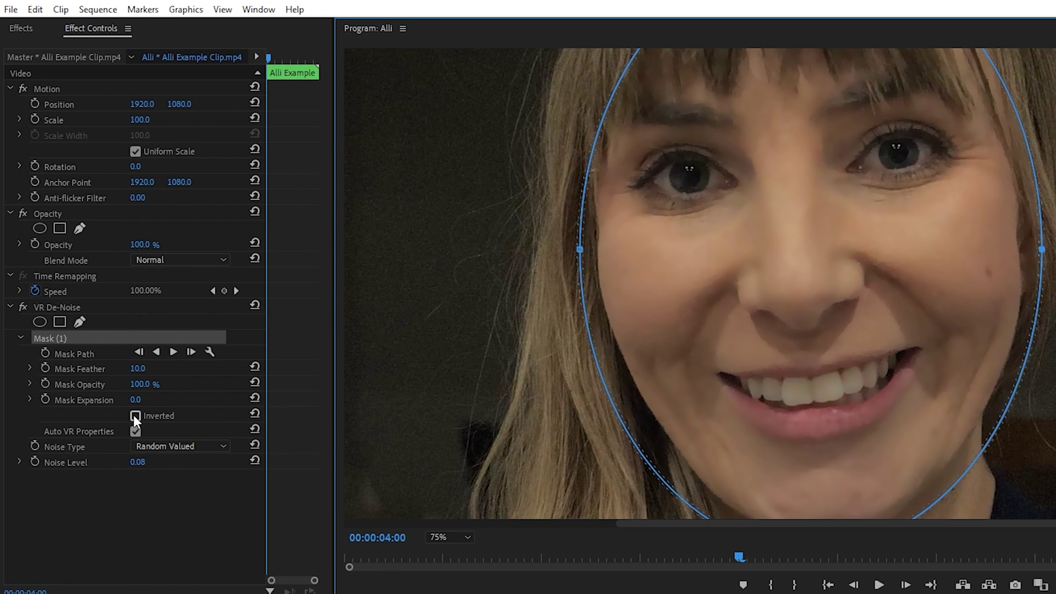
Invert Mask (1) and set its feather to 150
click(134, 416)
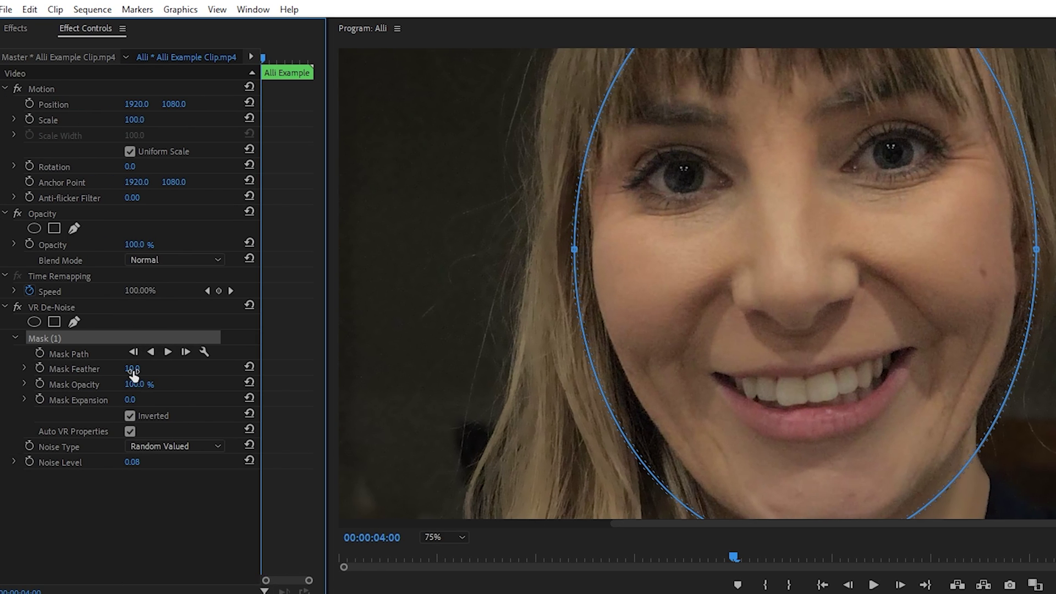
click(132, 369)
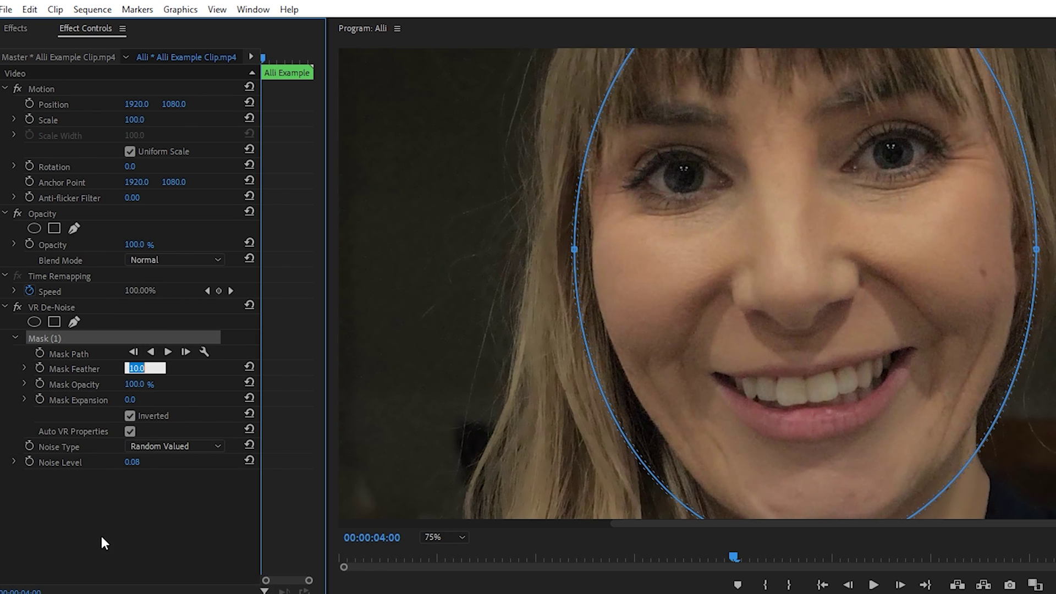
text(150)
key(Return)
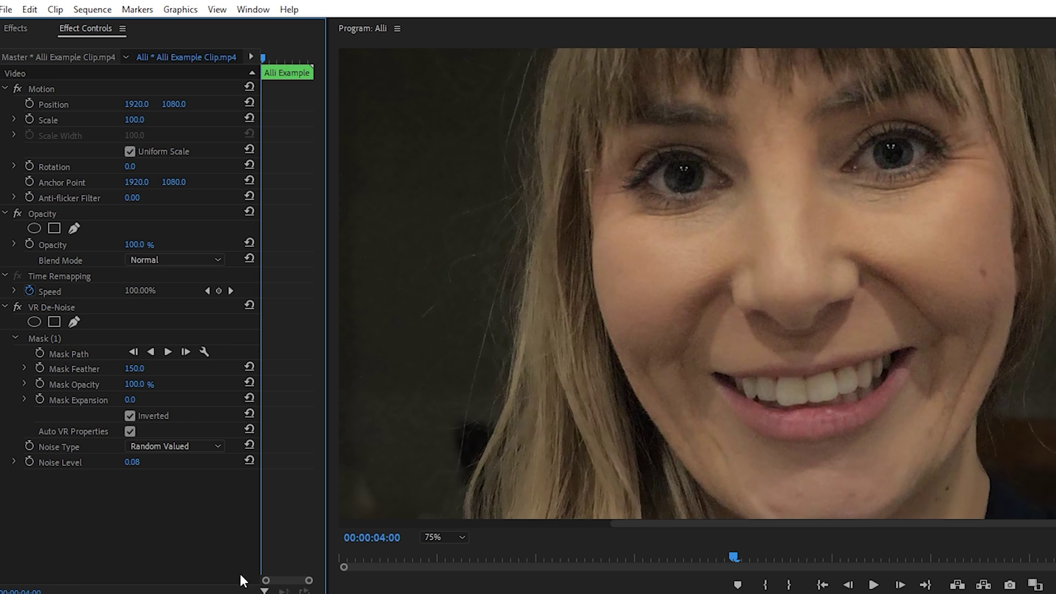
Set the monitor zoom to Fit and show the face mask outline on the video
click(444, 537)
click(437, 552)
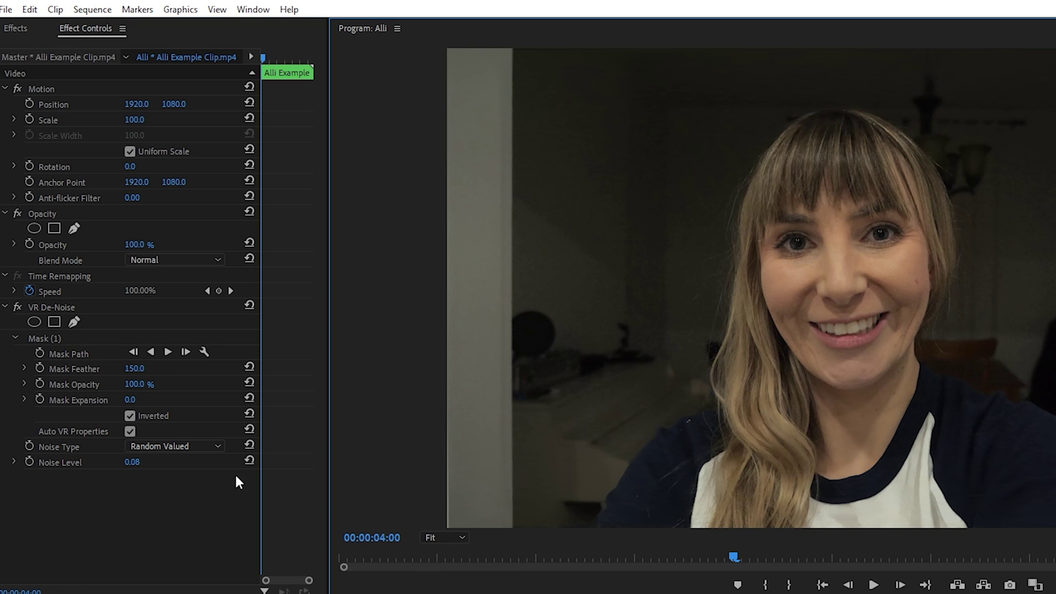
click(44, 339)
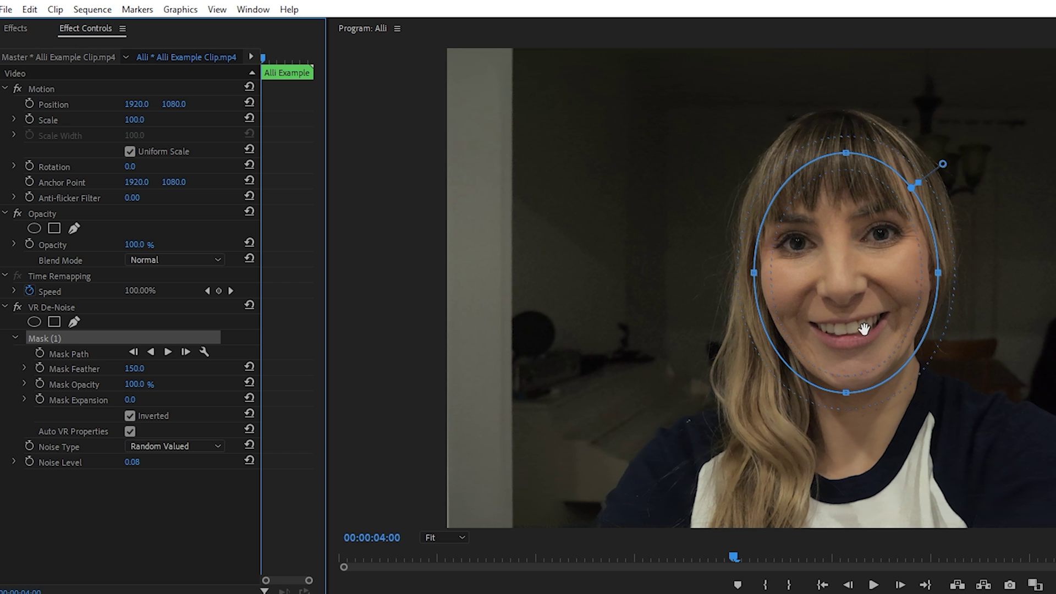
Enable Mask Path keyframes, then track Mask (1) forward through the clip
click(40, 354)
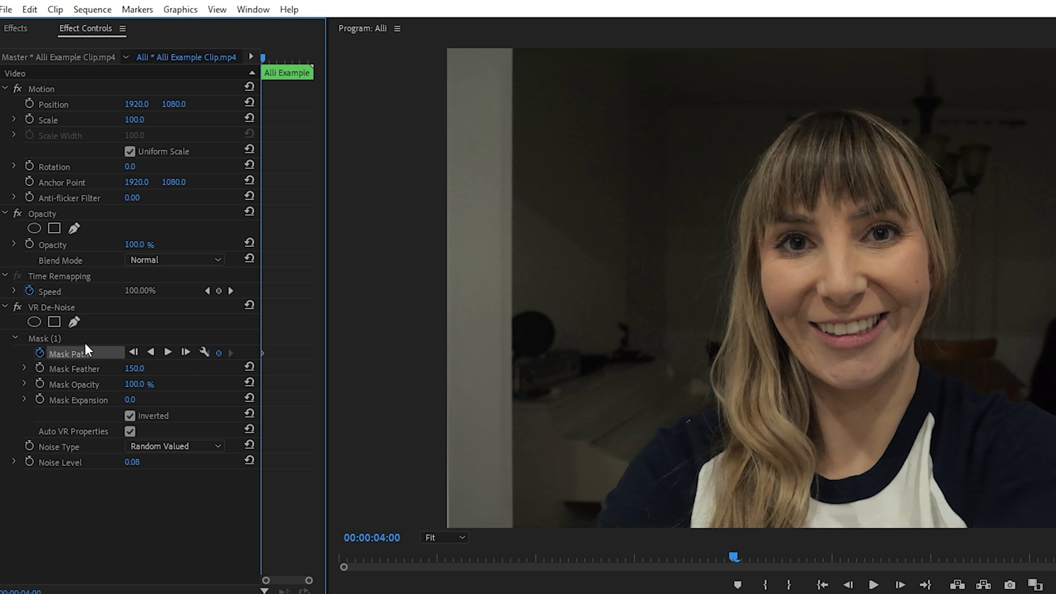
click(169, 353)
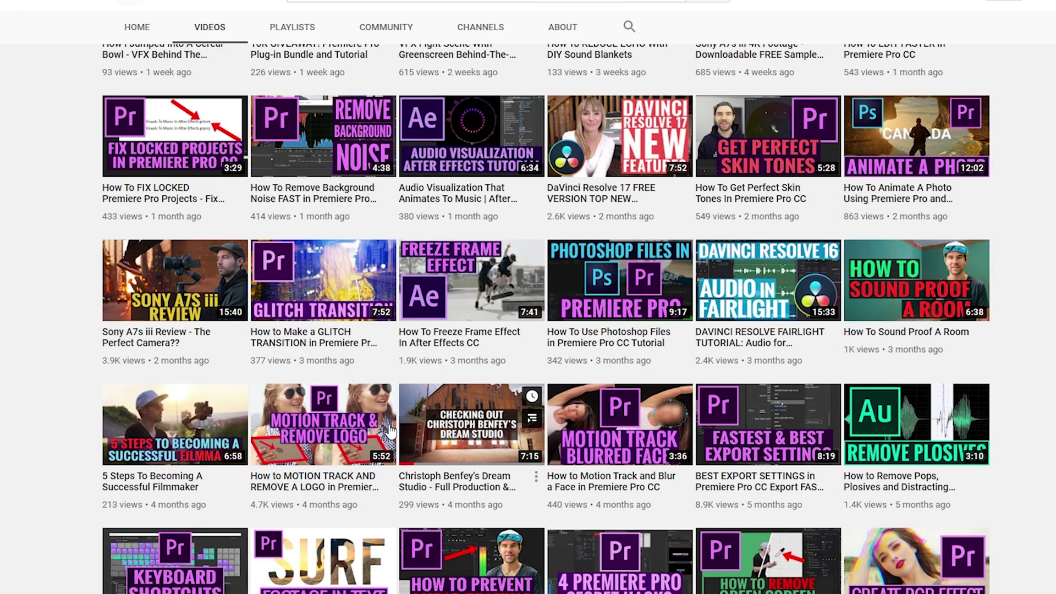
Play the 'How to MOTION TRACK AND REMOVE A LOGO' tutorial from the channel's Videos grid
click(389, 429)
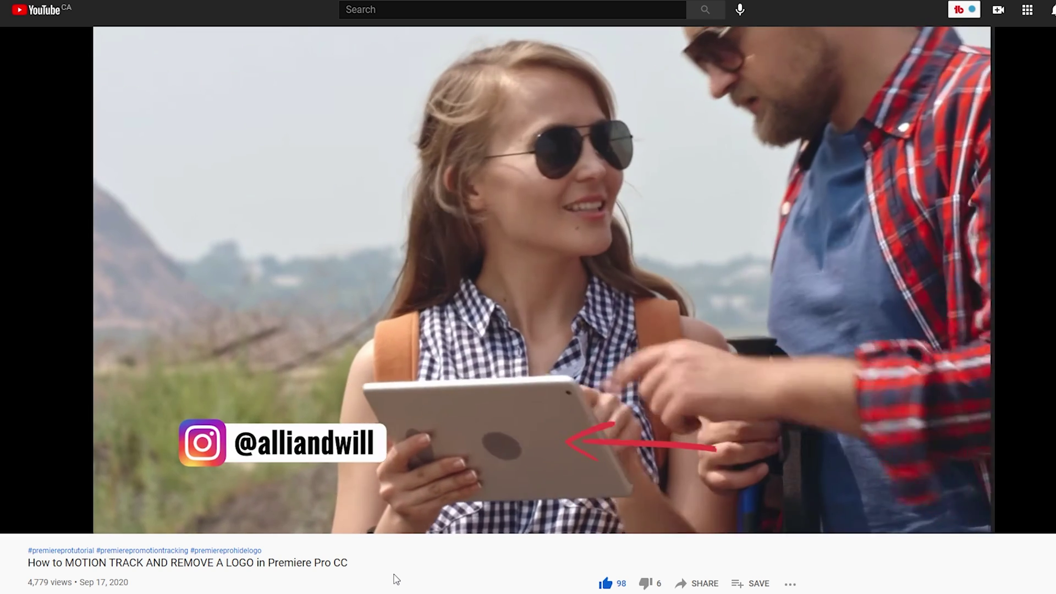